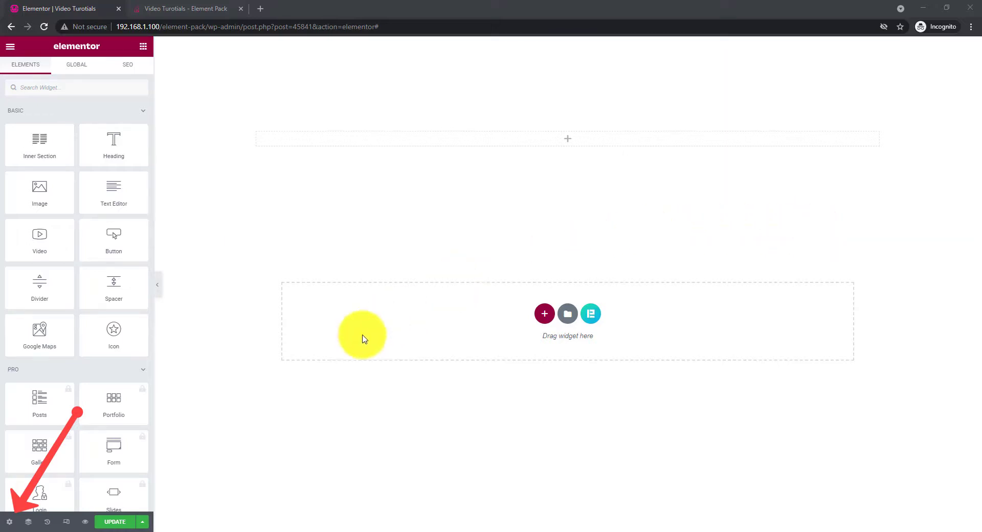
Show Page Settings' Advanced tab with the empty Header and Footer CSS/Script boxes
{"action": "left_click", "coordinate": [14, 518]}
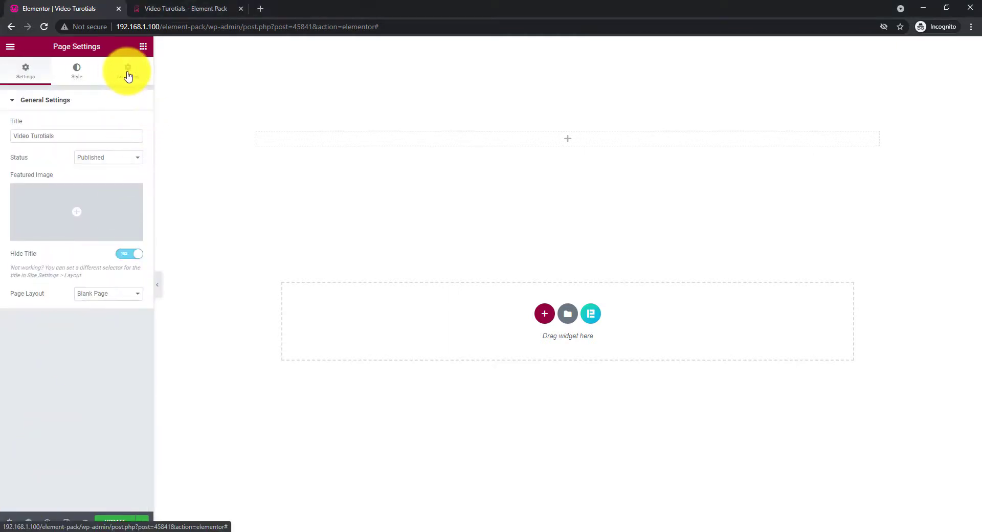
{"action": "left_click", "coordinate": [129, 75]}
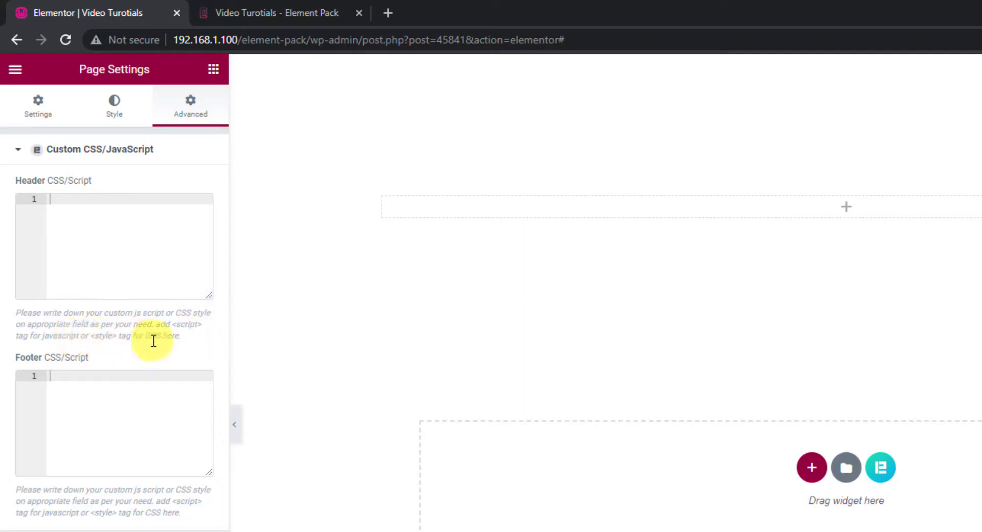
Drop a Heading widget into the top section and give it the CSS class 'custom-heading'
{"action": "left_click", "coordinate": [846, 210]}
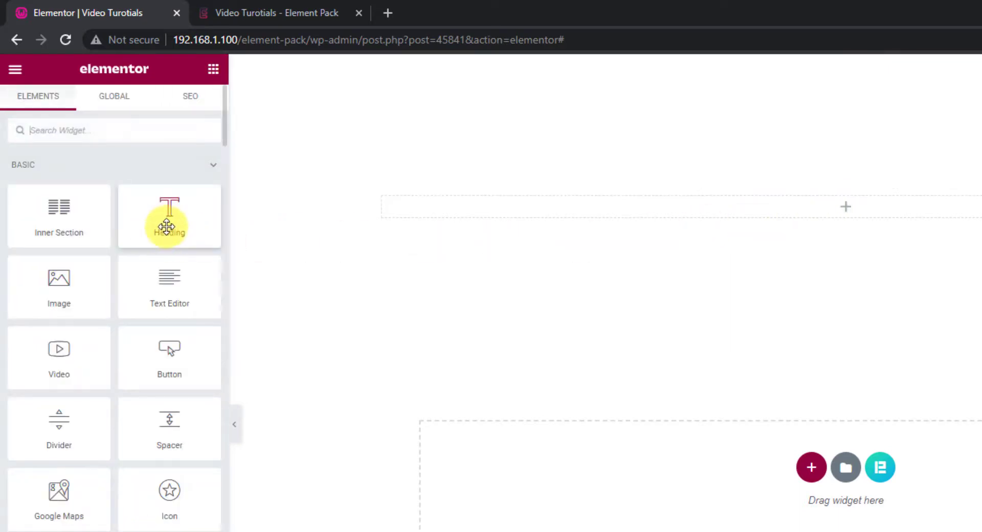
{"action": "left_click_drag", "start_coordinate": [167, 227], "coordinate": [843, 214]}
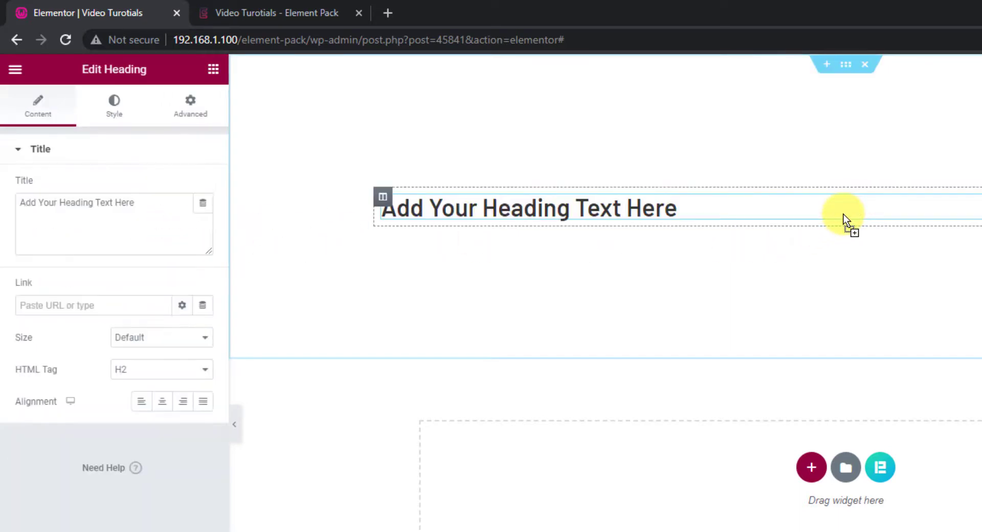
{"action": "left_click", "coordinate": [197, 122]}
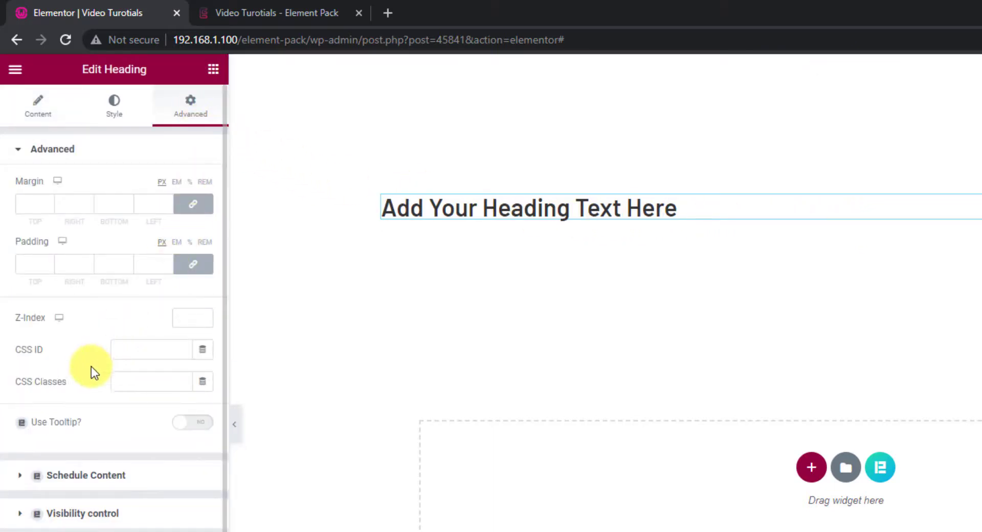
{"action": "left_click", "coordinate": [144, 384]}
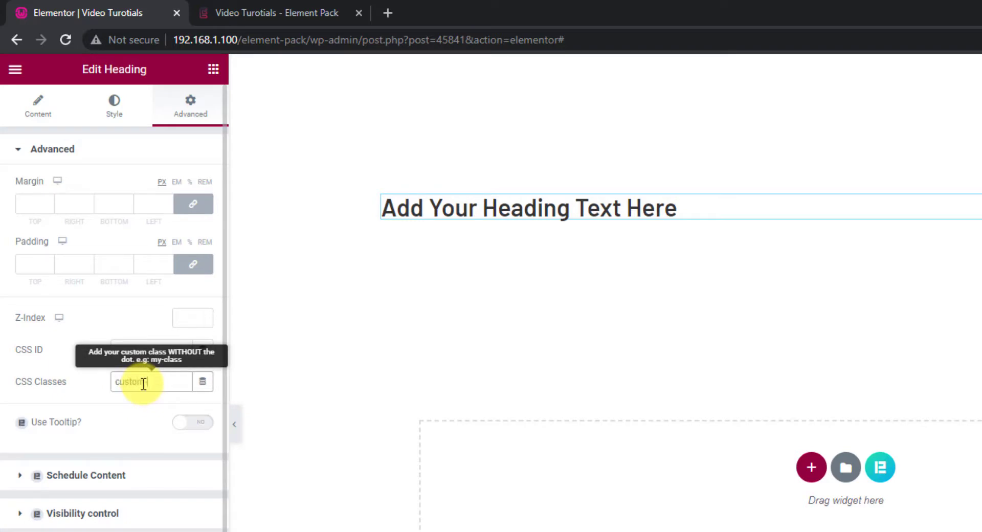
{"action": "type", "text": "custom-heading"}
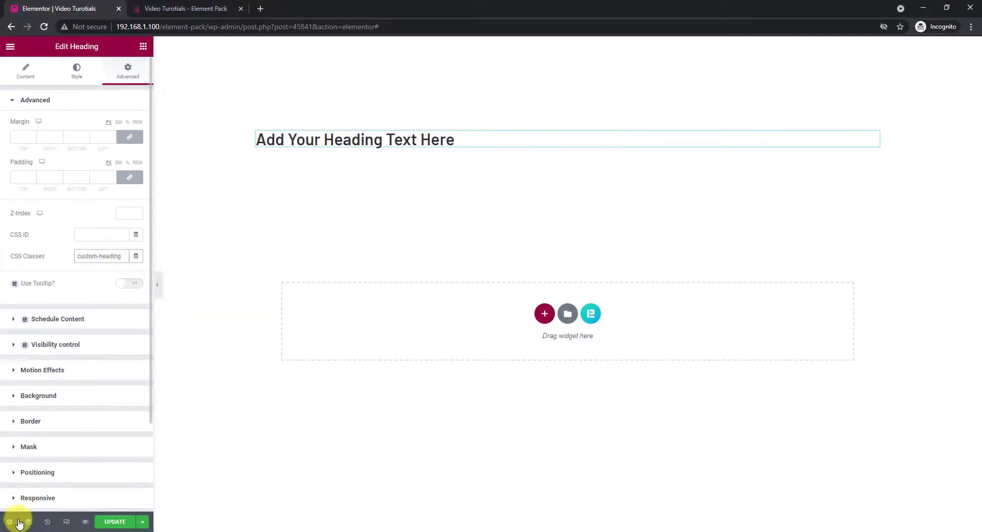
Paste the custom-heading style block into Header CSS/Script, update the page, and preview it
{"action": "left_click", "coordinate": [8, 522]}
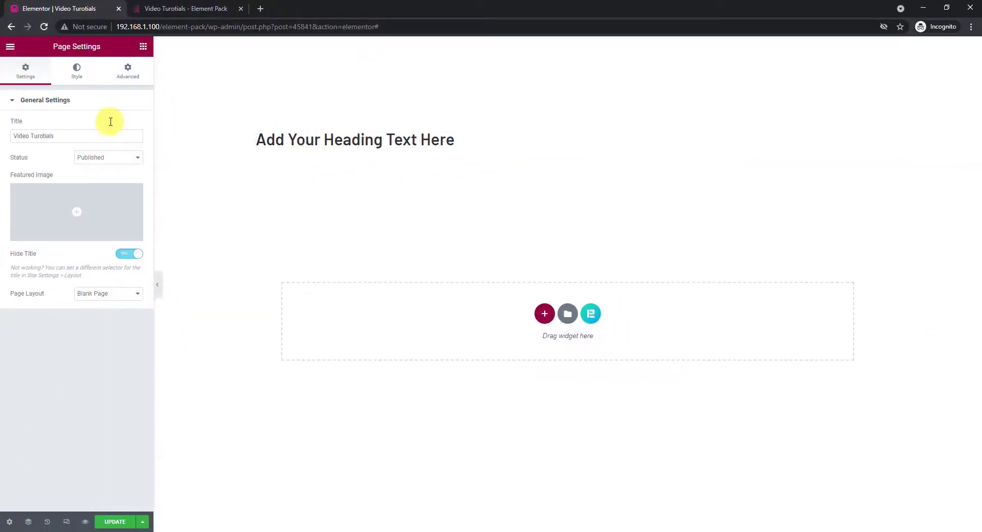
{"action": "left_click", "coordinate": [126, 80]}
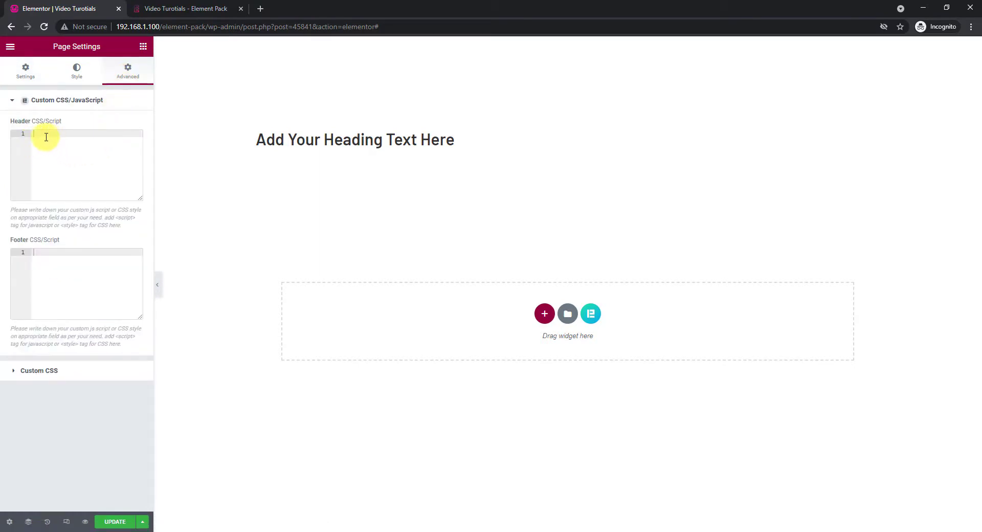
{"action": "type", "text": "<style> .custom-heading h2 {     background-color: #ff0000;     color: #ffffff;     padding: 30px;     text-align: center;     text-transform: uppercase; } </style>"}
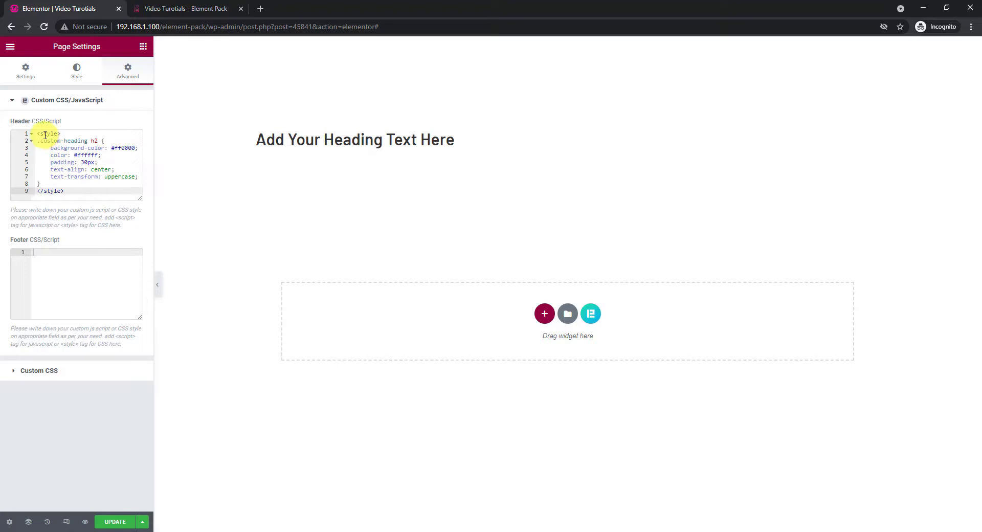
{"action": "left_click", "coordinate": [117, 521]}
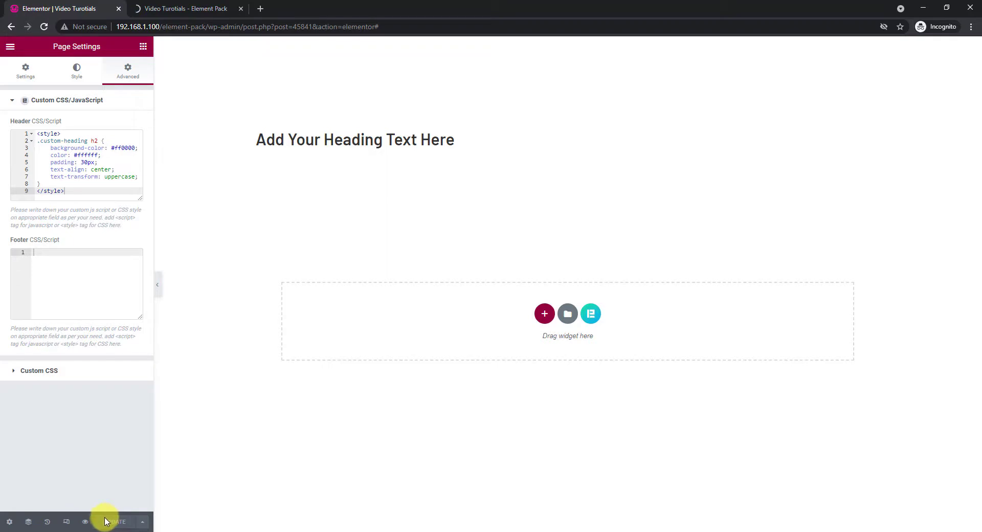
{"action": "left_click", "coordinate": [84, 521]}
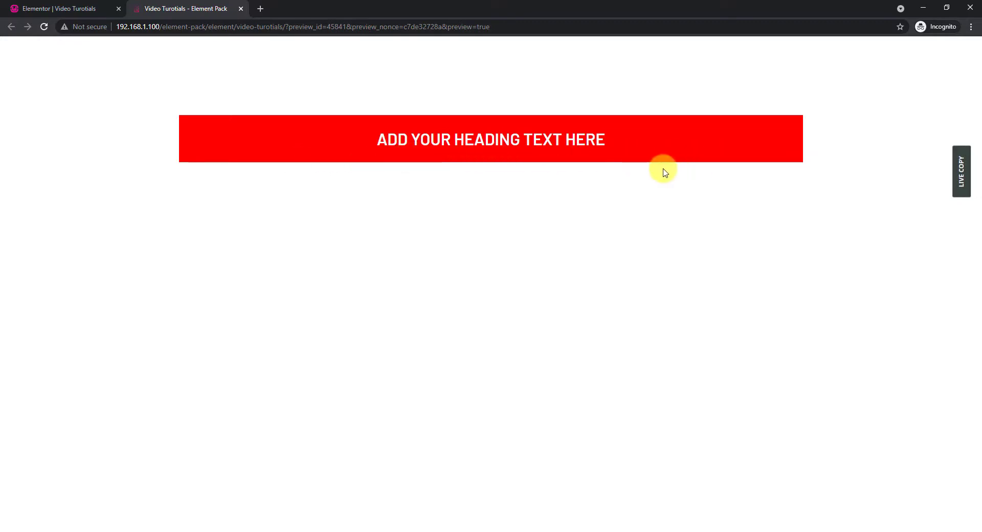
Bring up the preview page's context menu to view its source
{"action": "right_click", "coordinate": [431, 169]}
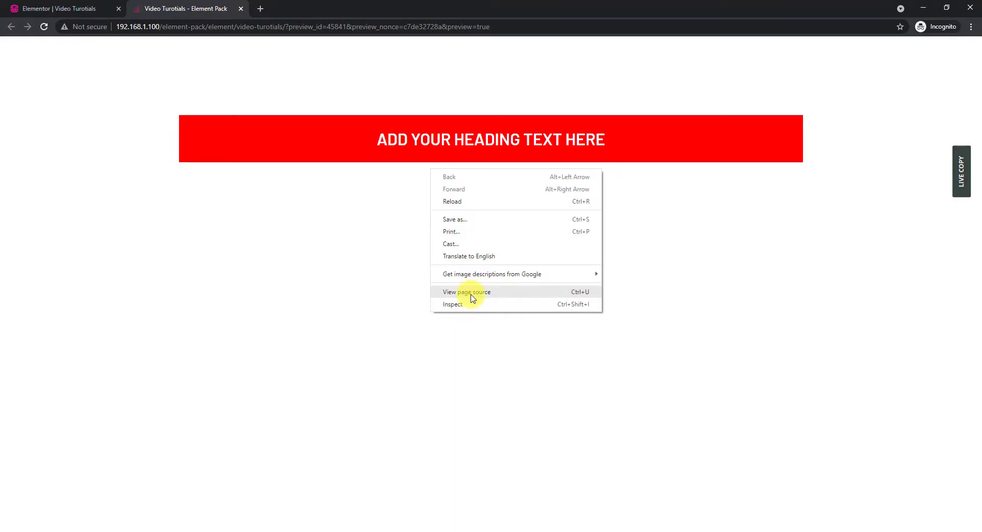
View the page source and highlight the custom-heading style block before the closing head tag
{"action": "left_click", "coordinate": [472, 297]}
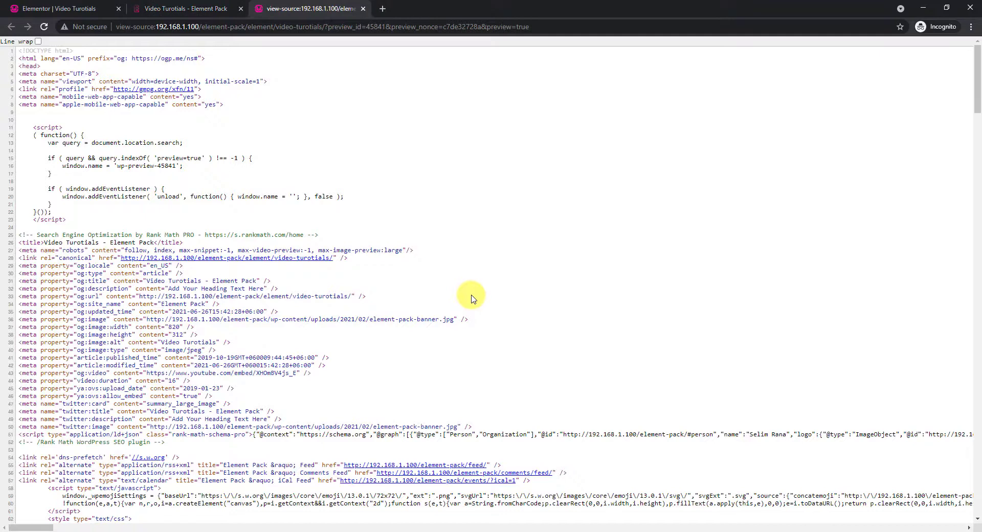
{"action": "scroll", "coordinate": [199, 192], "scroll_direction": "down", "scroll_amount": 3}
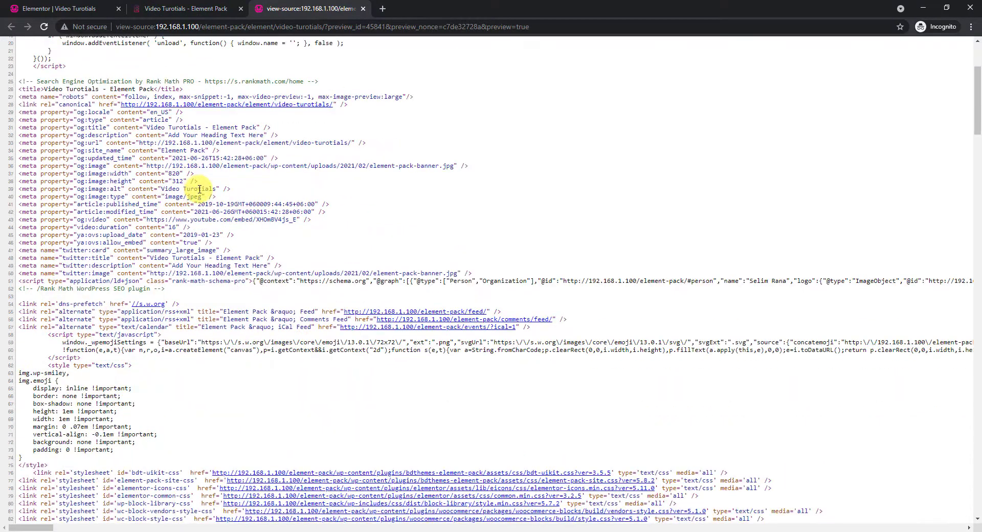
{"action": "scroll", "coordinate": [199, 189], "scroll_direction": "down", "scroll_amount": 15}
{"action": "scroll", "coordinate": [244, 273], "scroll_direction": "down", "scroll_amount": 3}
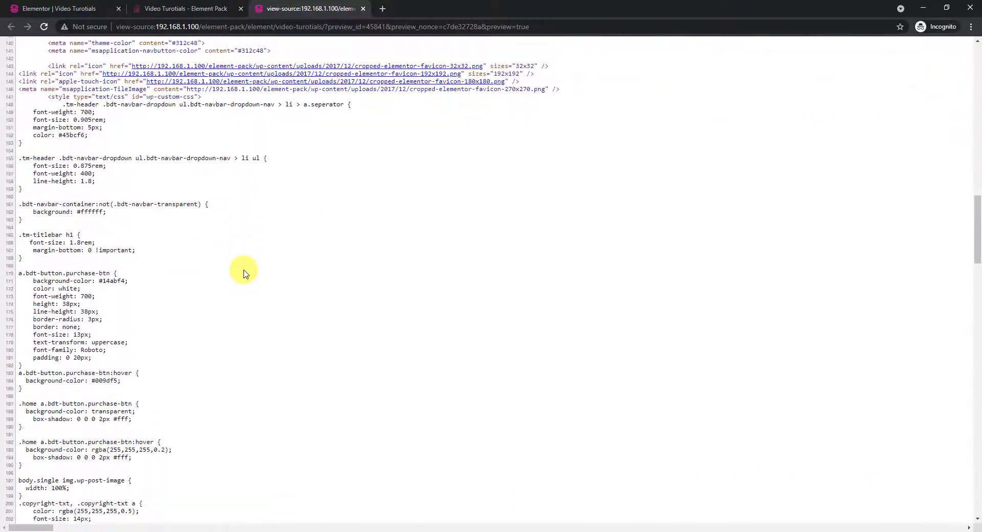
{"action": "scroll", "coordinate": [244, 273], "scroll_direction": "down", "scroll_amount": 4}
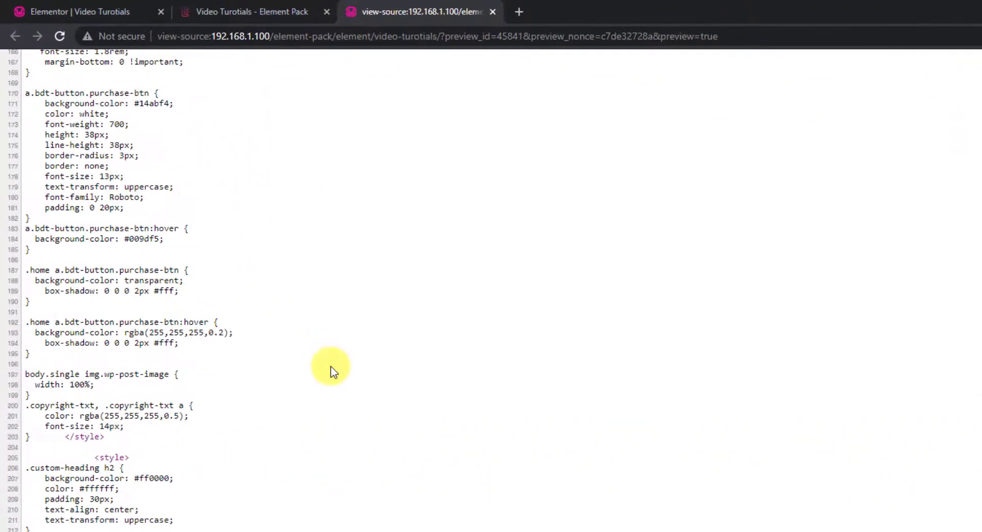
{"action": "scroll", "coordinate": [330, 370], "scroll_direction": "down", "scroll_amount": 2}
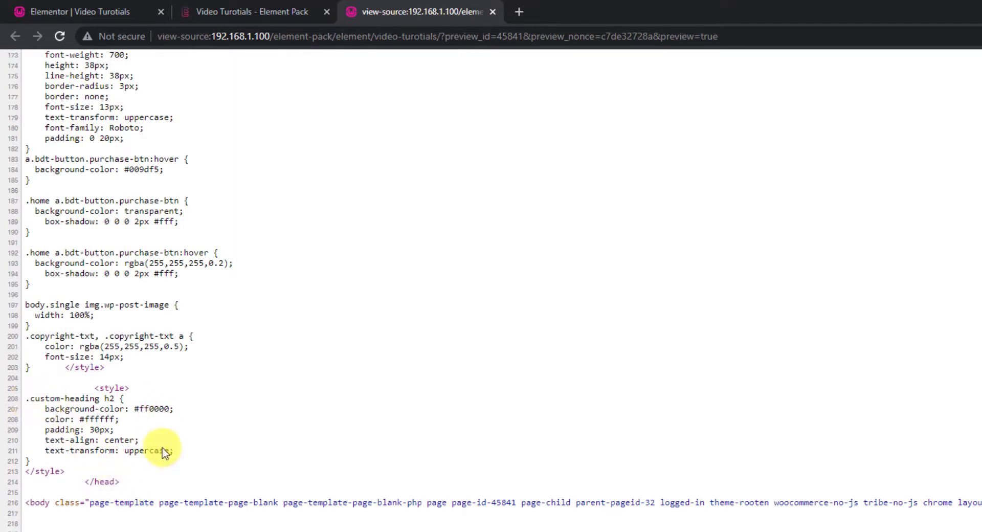
{"action": "left_click_drag", "start_coordinate": [182, 454], "coordinate": [25, 386]}
{"action": "left_click", "coordinate": [79, 467]}
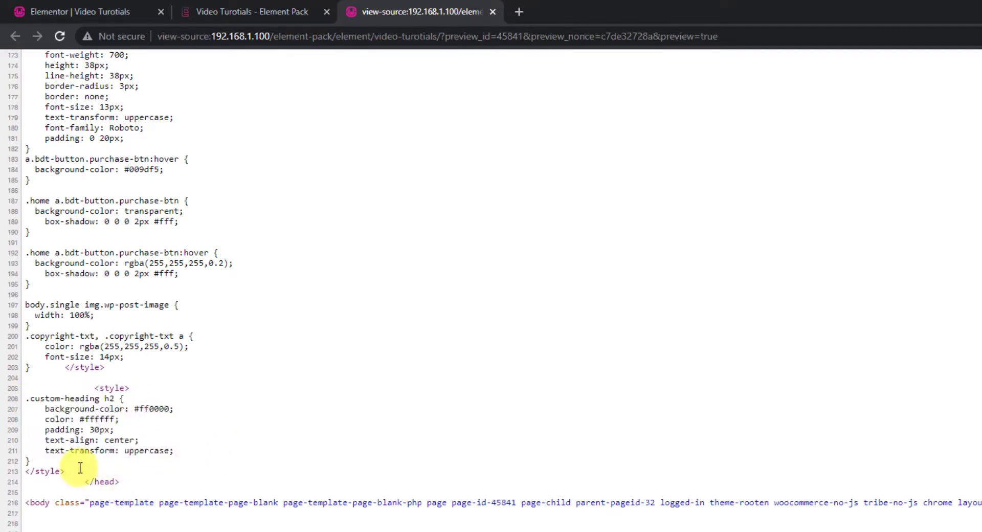
Paste the Tawk.to chat script into Footer CSS/Script and update the page
{"action": "left_click", "coordinate": [108, 10]}
{"action": "left_click", "coordinate": [102, 361]}
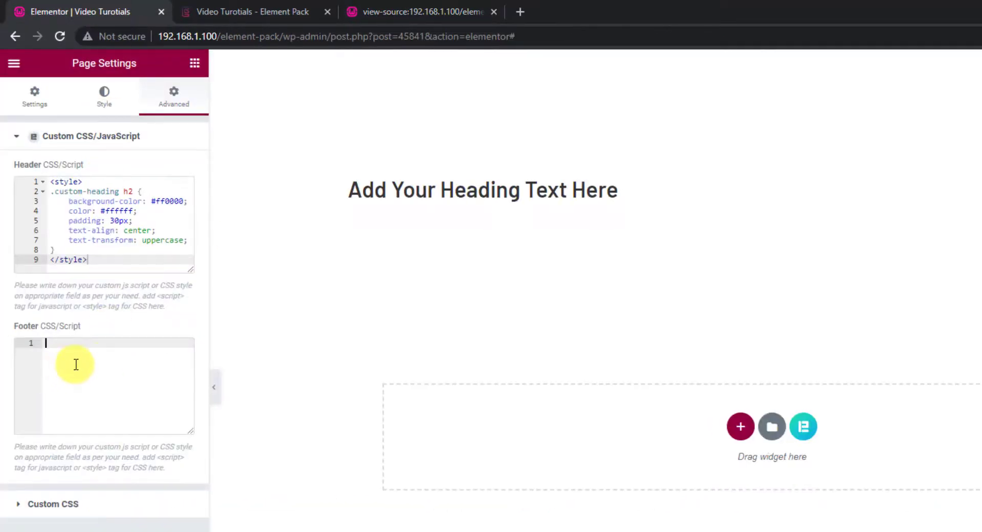
{"action": "key", "text": "ctrl+v"}
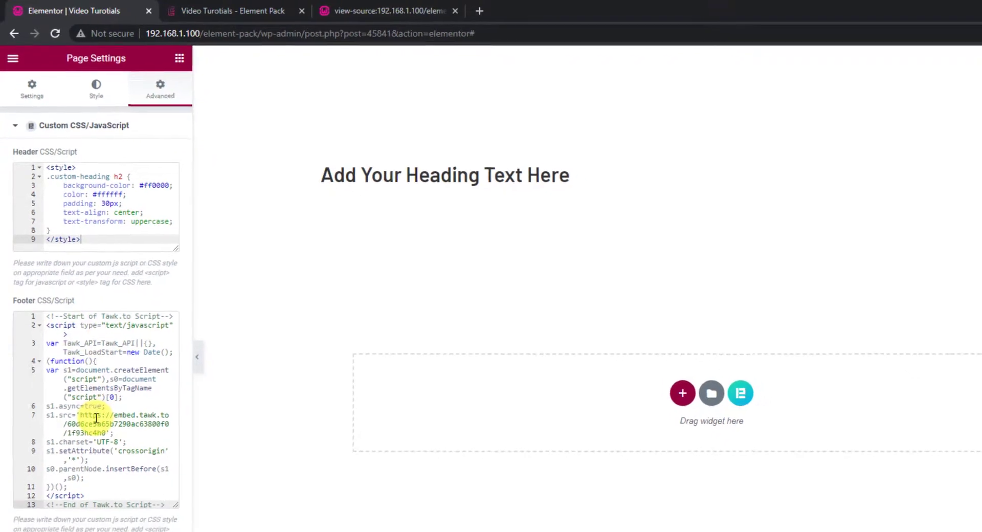
{"action": "left_click", "coordinate": [115, 521]}
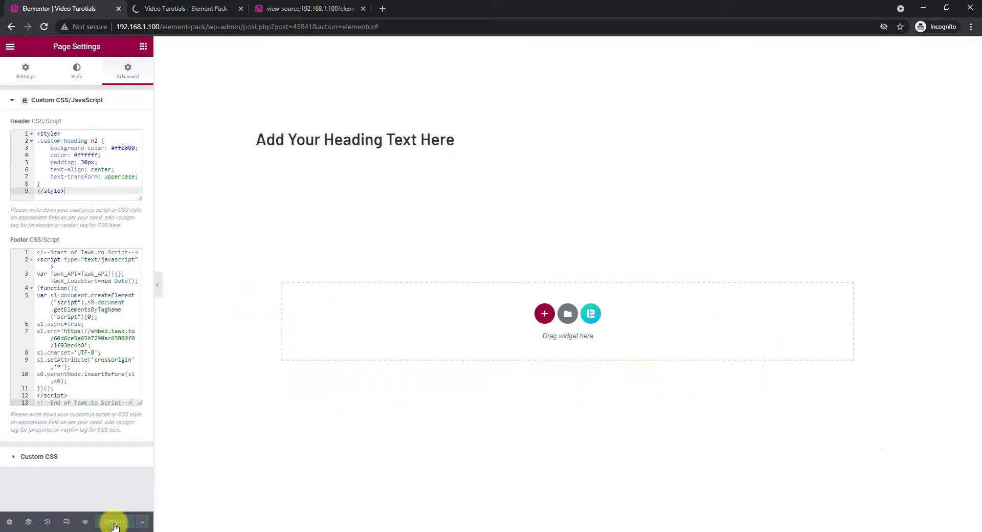
Open the Tawk.to chat panel from the bottom-right launcher on the preview page
{"action": "left_click", "coordinate": [189, 7]}
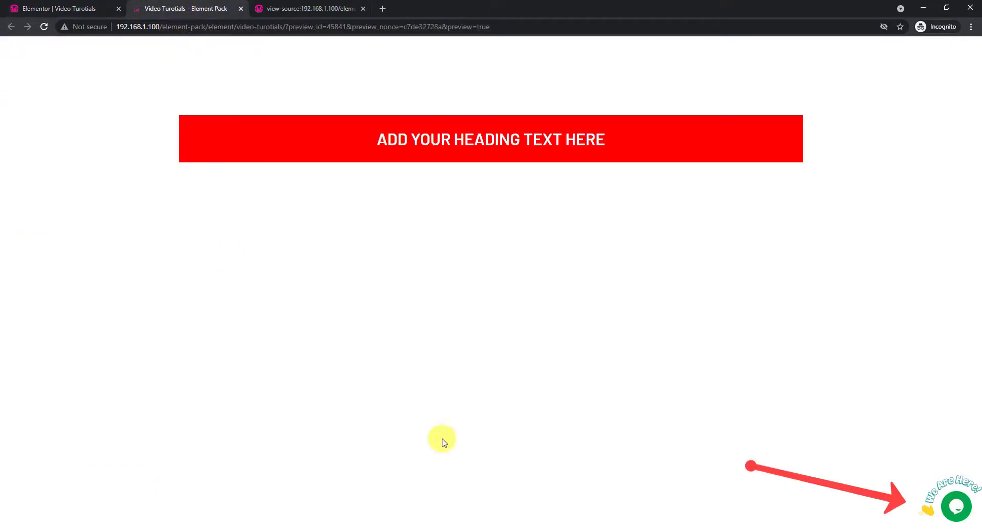
{"action": "left_click", "coordinate": [957, 517]}
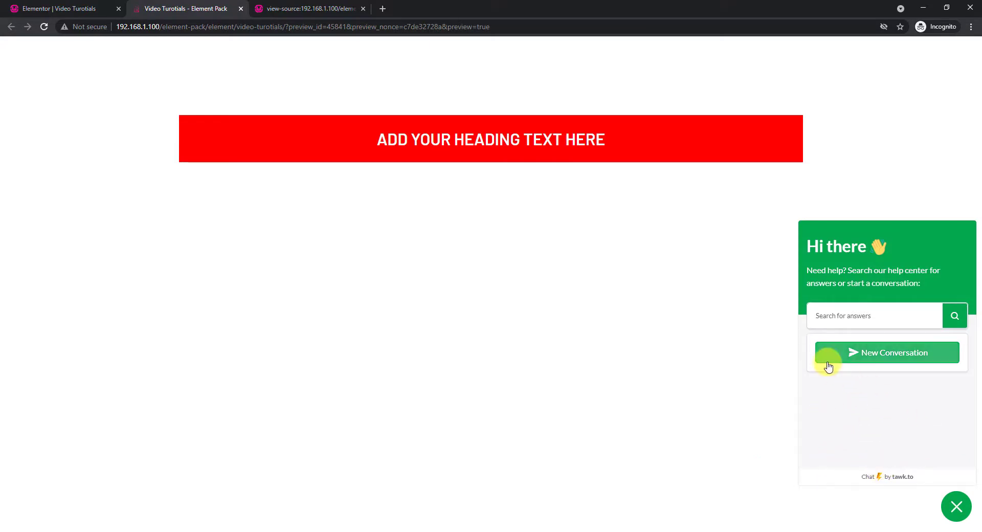
Reload the page source and scroll down to the Tawk.to script near the closing body tag
{"action": "left_click", "coordinate": [326, 8]}
{"action": "right_click", "coordinate": [463, 153]}
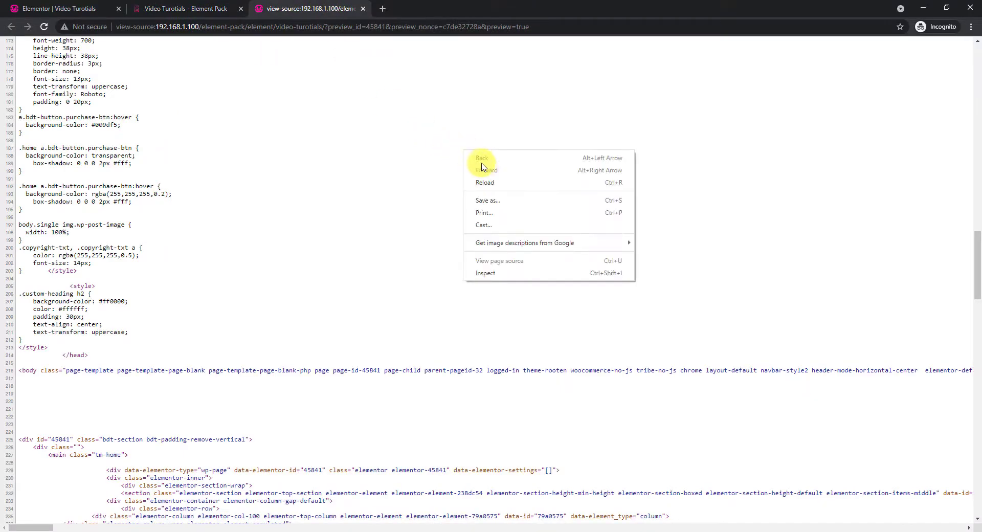
{"action": "left_click", "coordinate": [490, 184]}
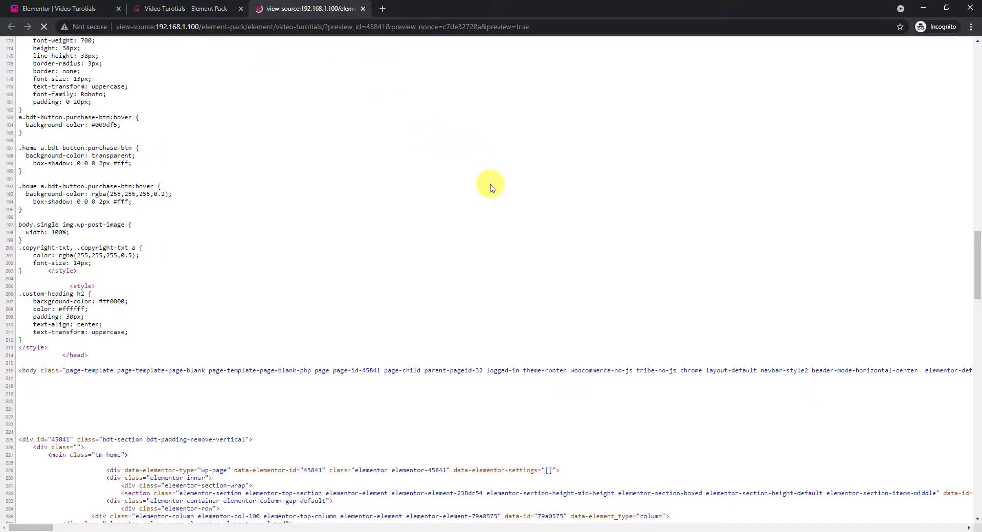
{"action": "scroll", "coordinate": [477, 383], "scroll_direction": "down", "scroll_amount": 20}
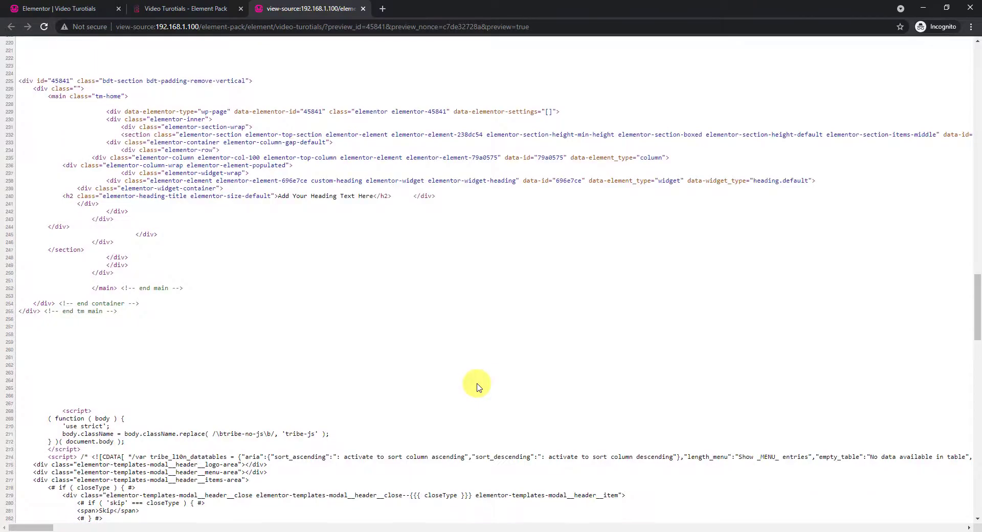